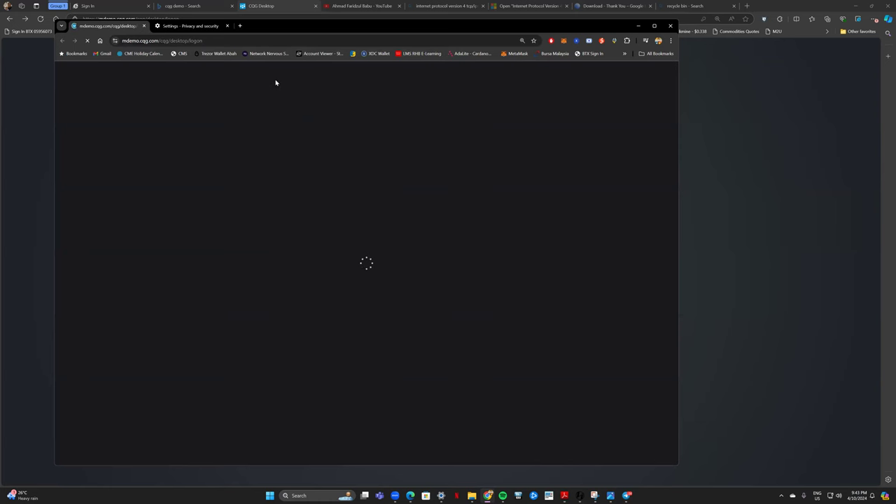
# Search the web for "cqg desktop login".
pyautogui.click(212, 41)
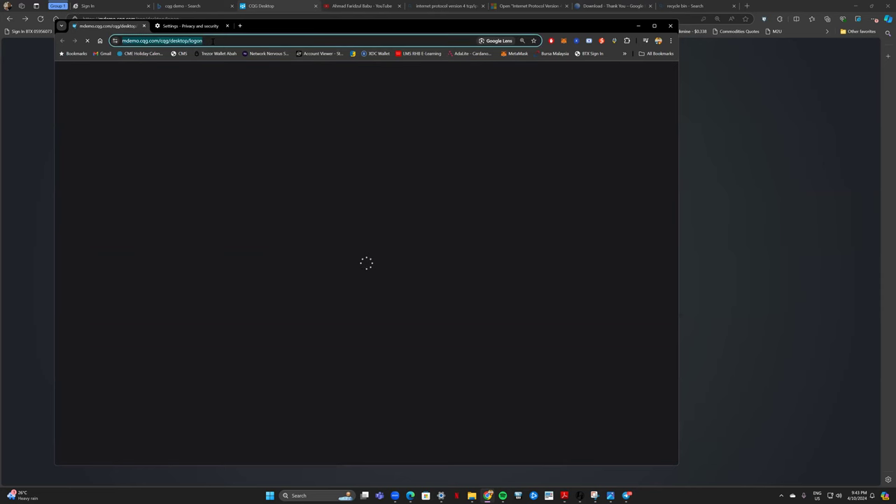
pyautogui.write('cq')
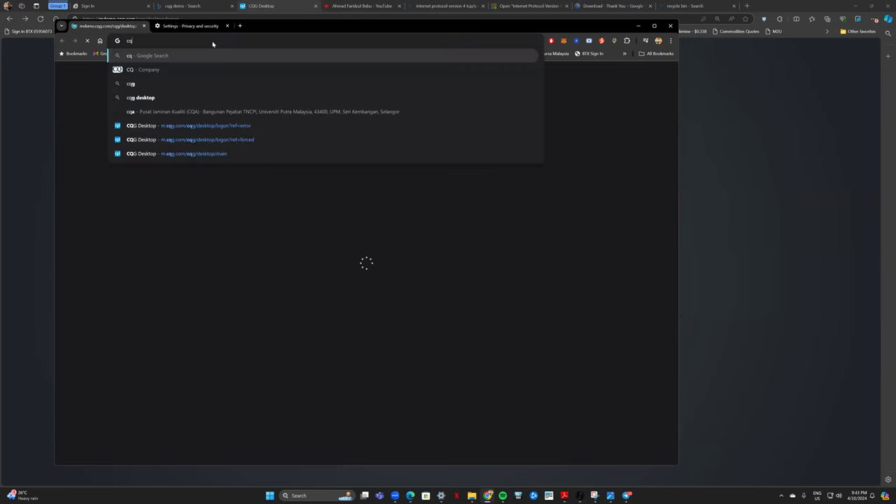
pyautogui.write('g desktop lo')
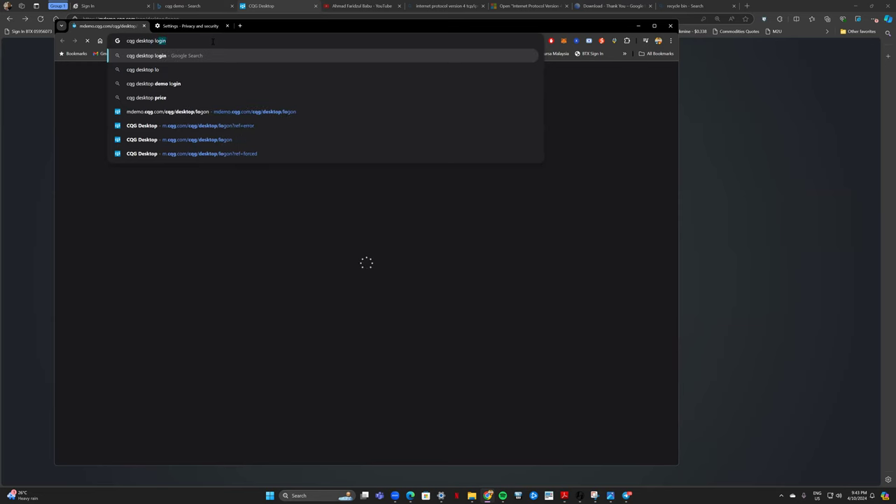
pyautogui.write('gin')
pyautogui.press('Return')
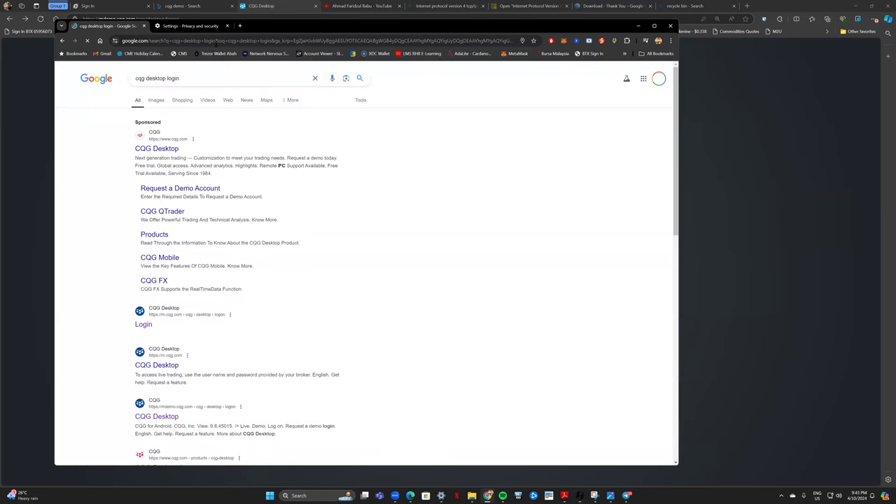
# Open the CQG Desktop logon page from the CQG product site, close the product page and choose the Demo logon.
pyautogui.click(162, 150)
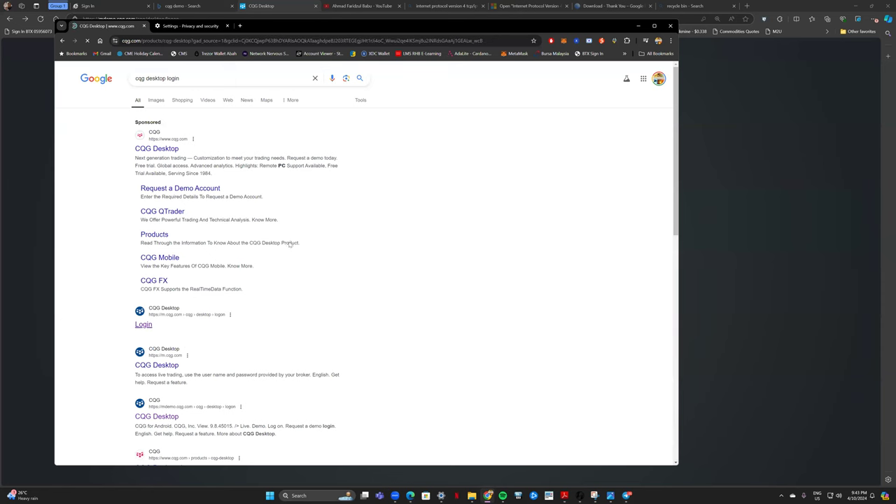
pyautogui.click(495, 183)
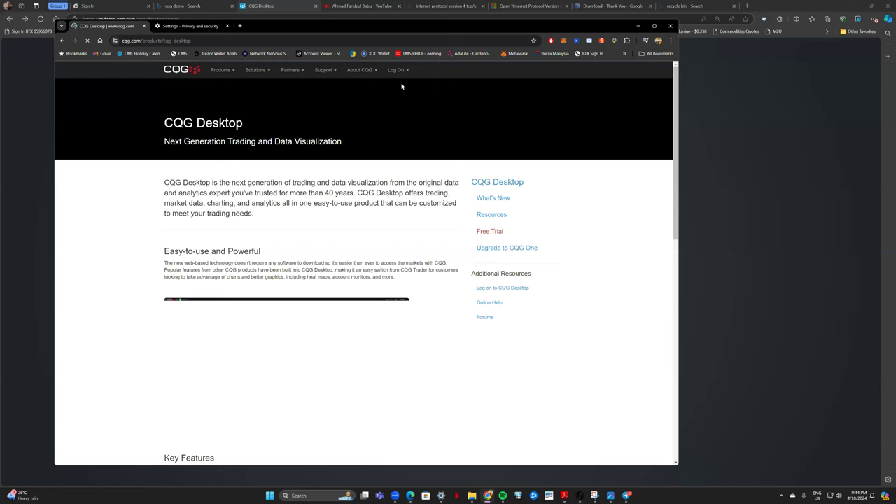
pyautogui.moveTo(398, 72)
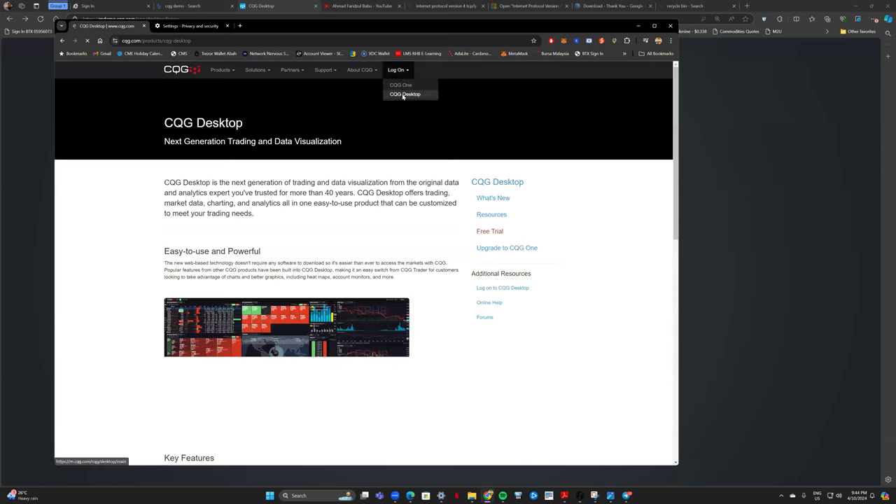
pyautogui.click(405, 94)
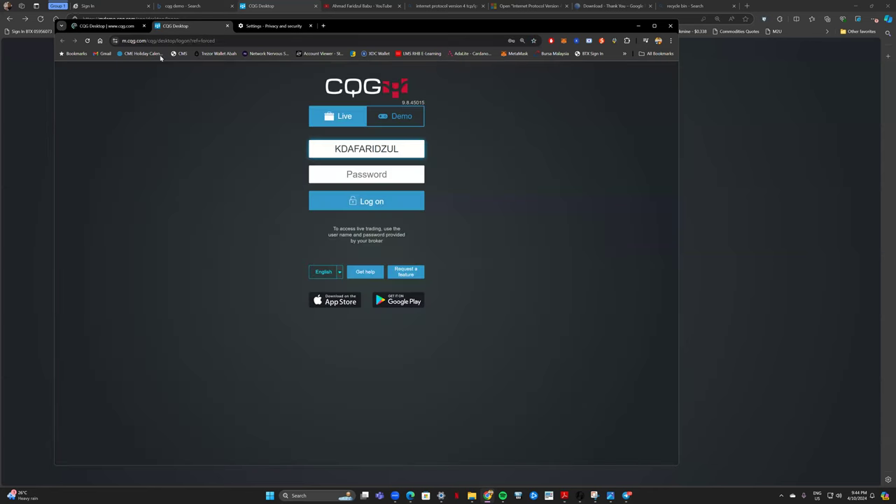
pyautogui.click(143, 26)
pyautogui.click(395, 117)
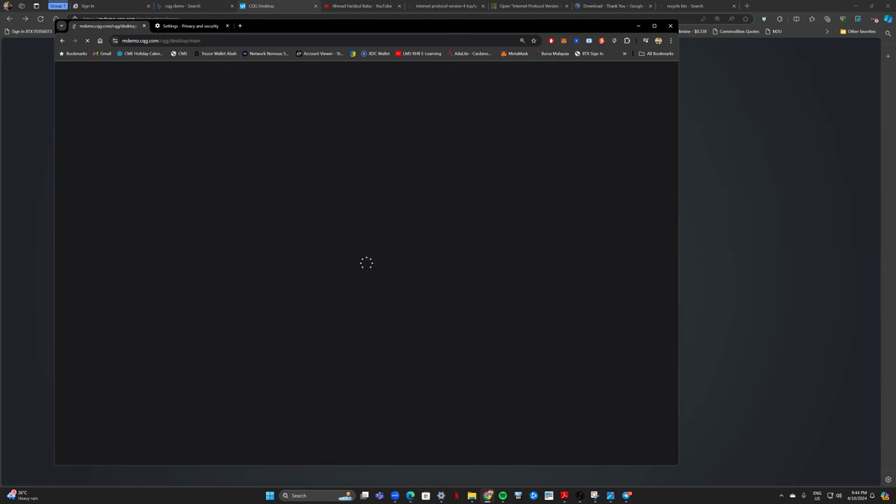
# Switch to Microsoft Edge and log on to the CQG demo by filling in the account password.
pyautogui.click(412, 496)
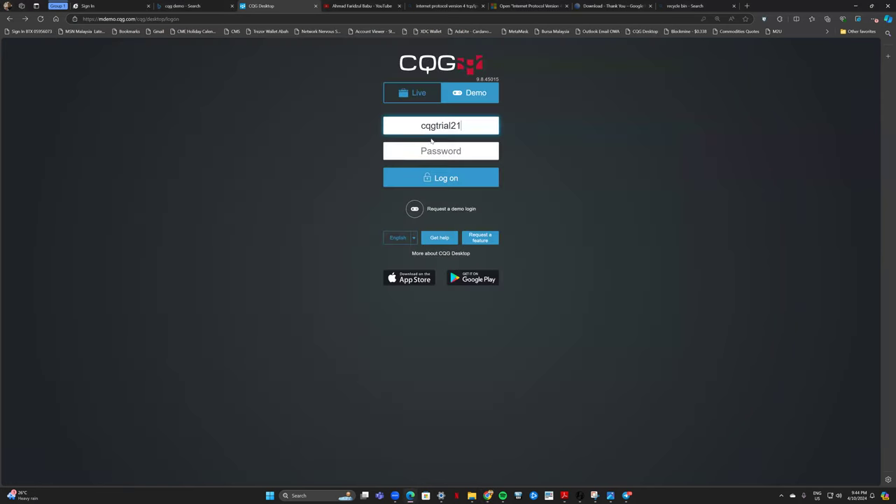
pyautogui.click(429, 152)
pyautogui.click(432, 151)
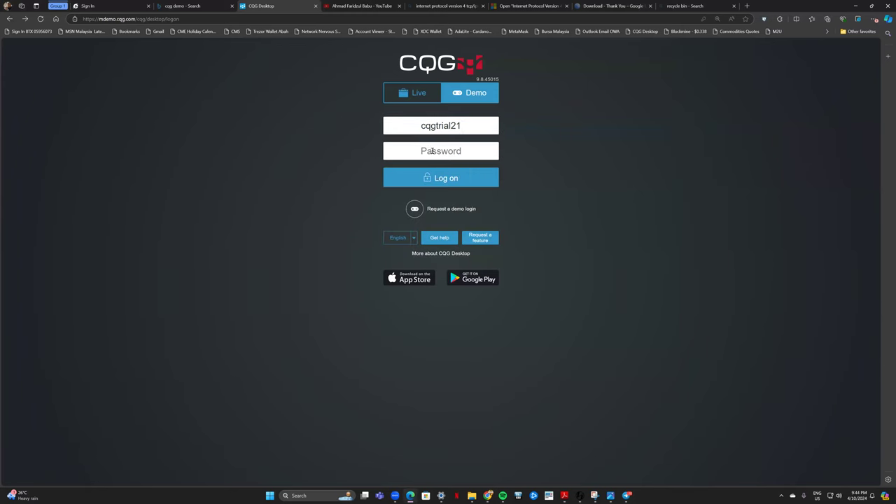
pyautogui.click(429, 153)
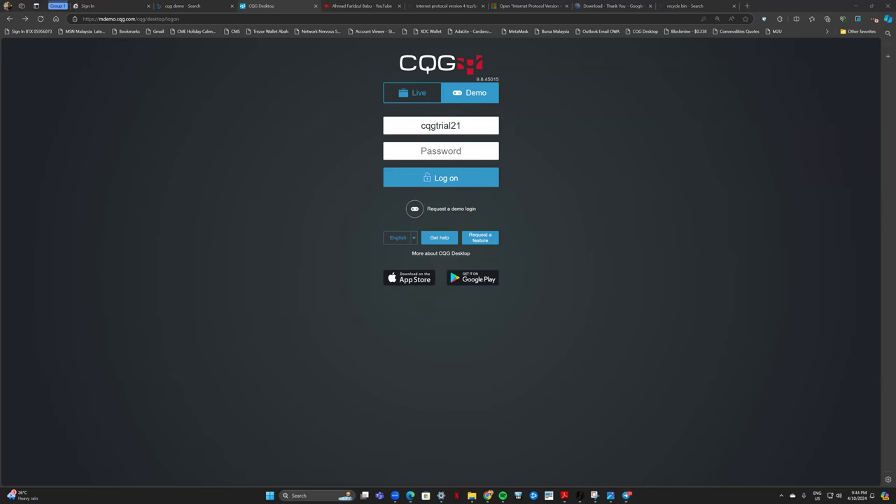
pyautogui.click(430, 157)
pyautogui.rightClick(433, 150)
pyautogui.click(455, 246)
pyautogui.click(455, 180)
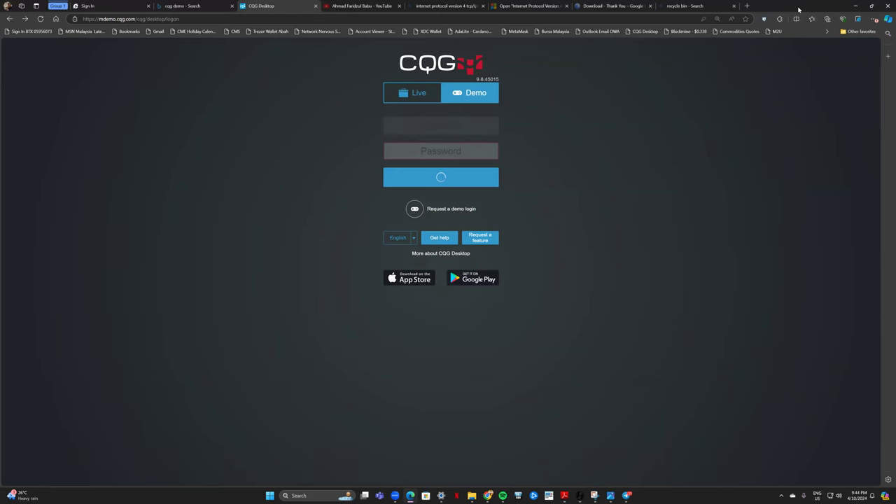
pyautogui.doubleClick(799, 9)
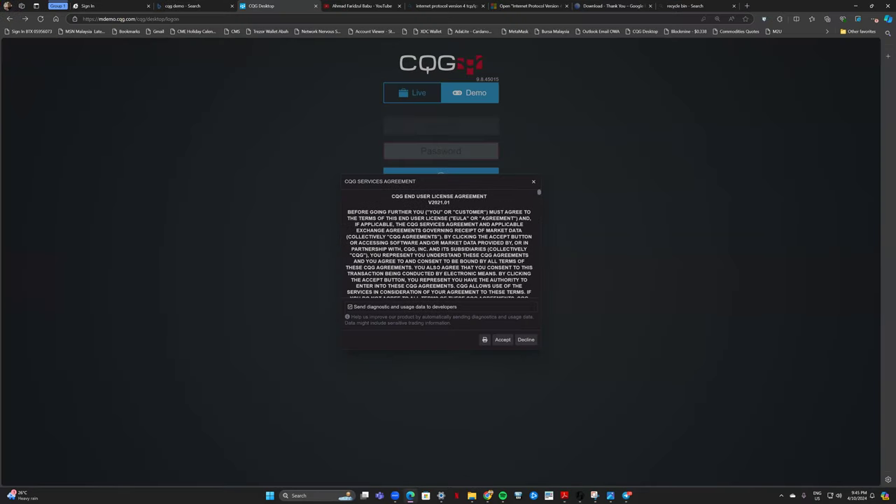
# Read through to the end of the CQG services agreement, accept it and start the on-screen tour.
pyautogui.scroll(-10, 440, 246)
pyautogui.moveTo(539, 201); pyautogui.dragTo(525, 339)
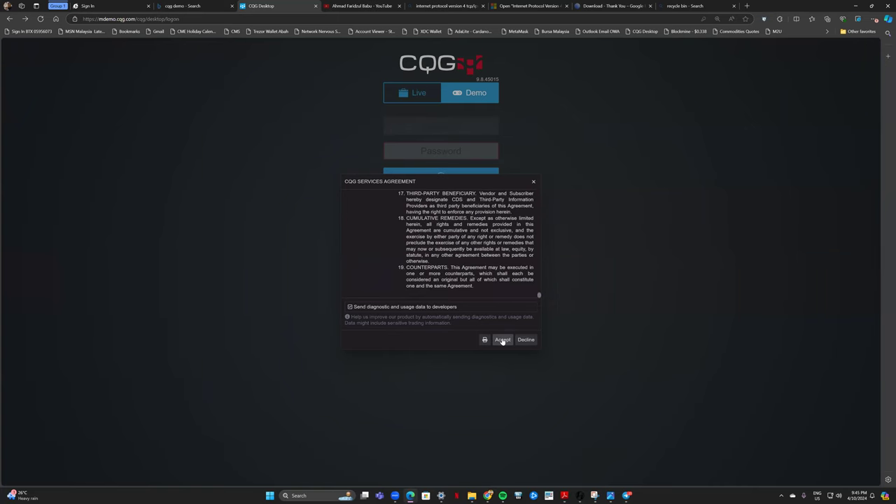
pyautogui.click(503, 341)
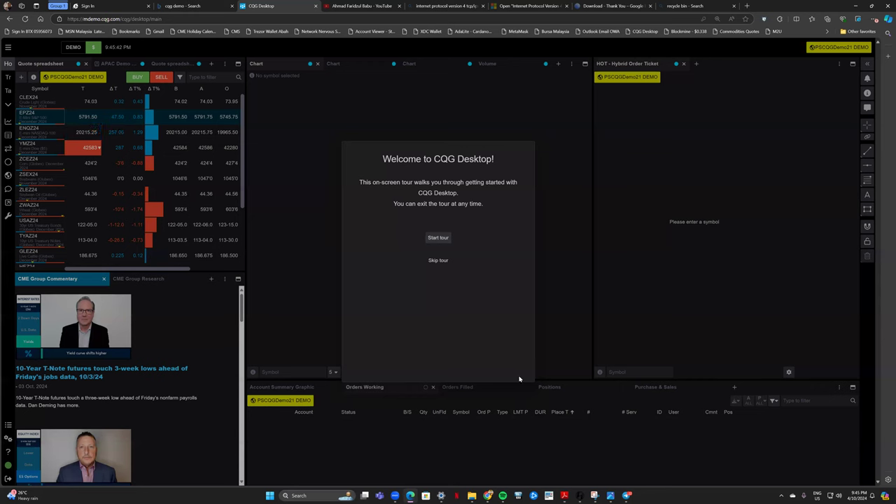
pyautogui.click(437, 238)
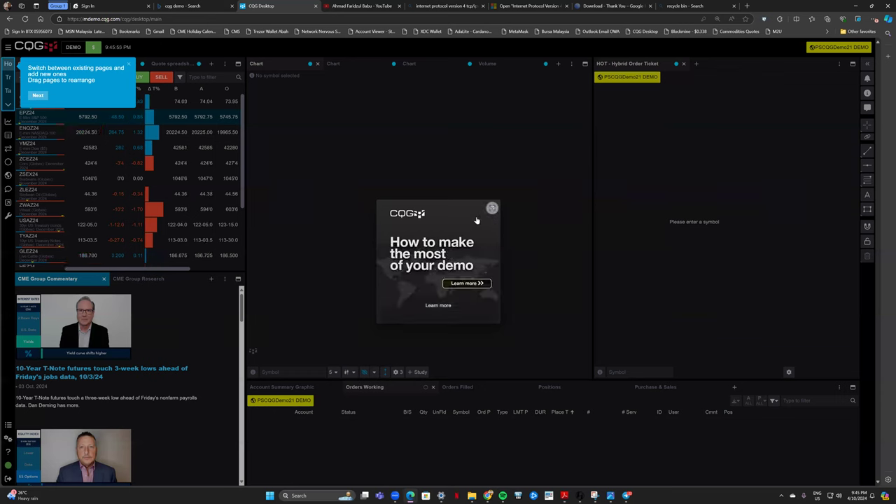
# Dismiss the visual search pane, tour and demo promotion pop-up, returning to the CQG Desktop workspace.
pyautogui.click(492, 209)
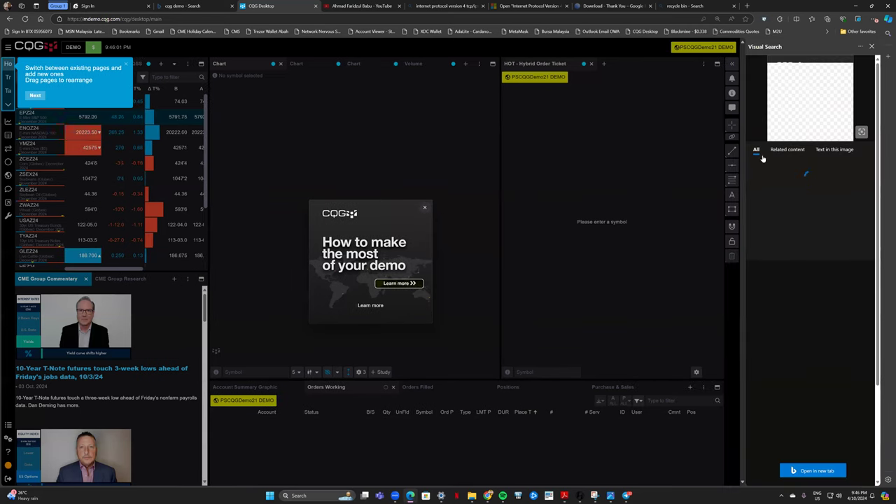
pyautogui.click(872, 47)
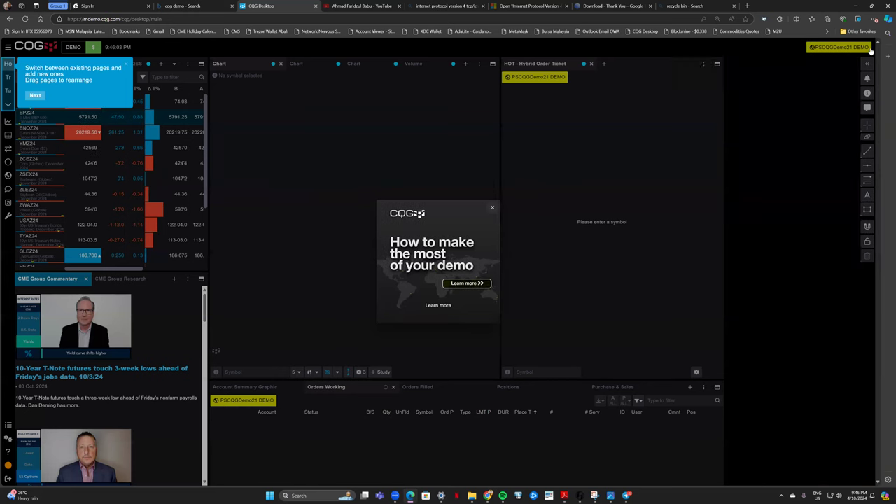
pyautogui.click(493, 208)
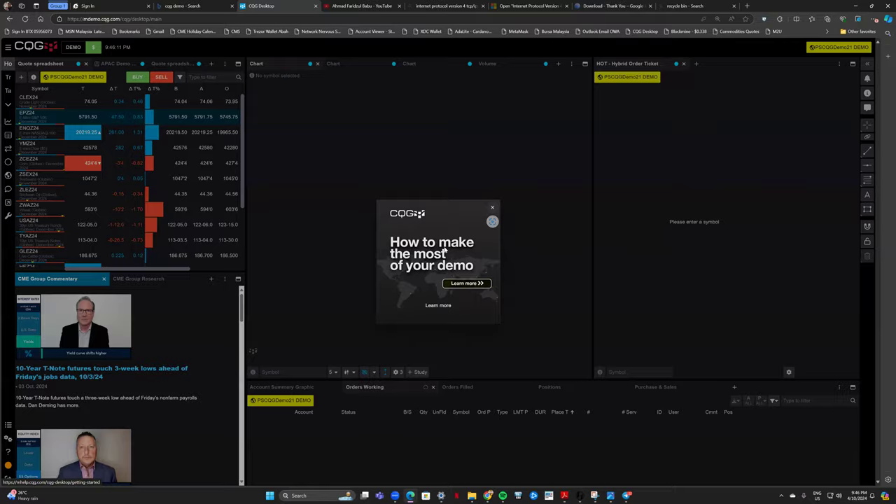
pyautogui.click(444, 250)
pyautogui.click(272, 6)
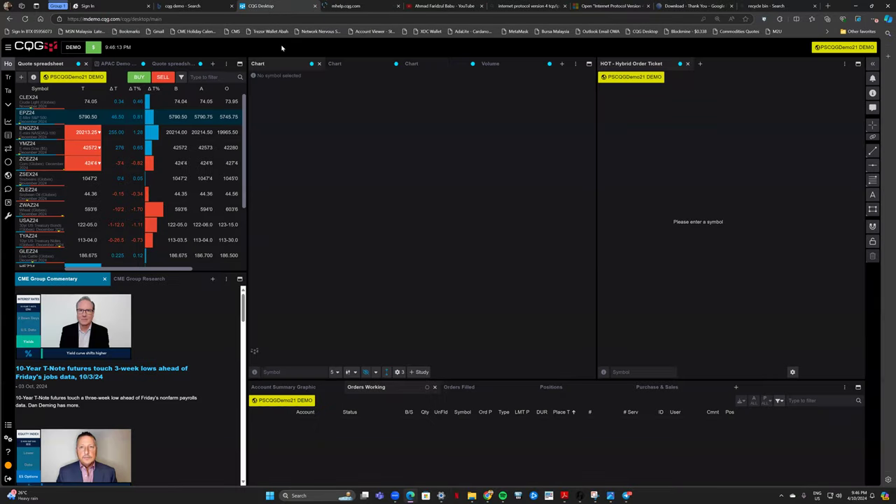
# Load the CLEX24 crude light contract from the quote spreadsheet into the linked charts and order ticket.
pyautogui.click(45, 103)
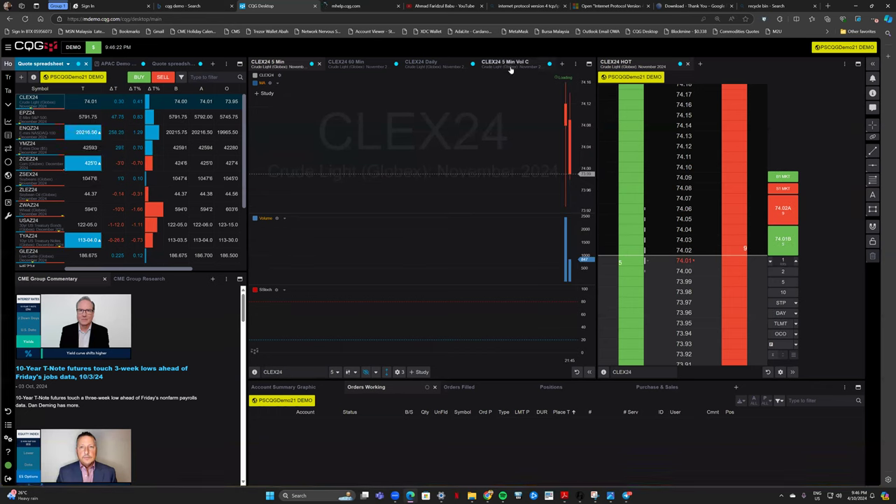
pyautogui.click(442, 155)
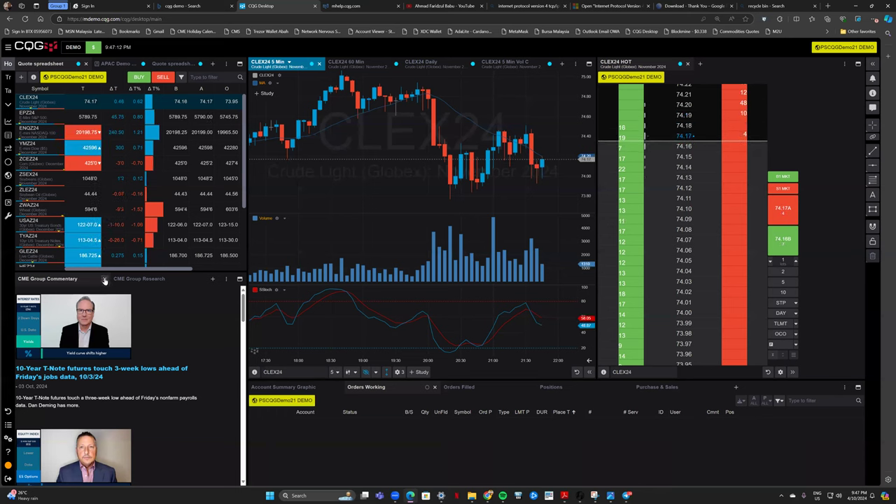
# Close the CME Group Commentary, CME Group Research and APAC Demo QSS widgets.
pyautogui.click(105, 280)
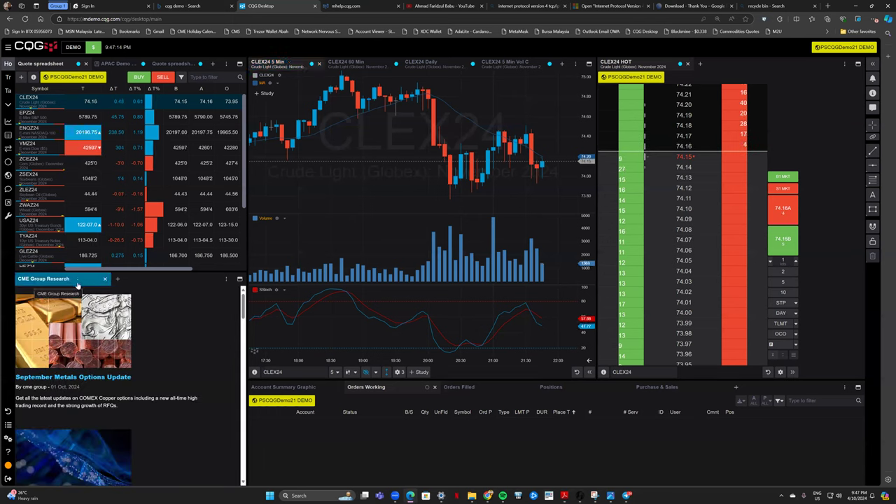
pyautogui.click(105, 279)
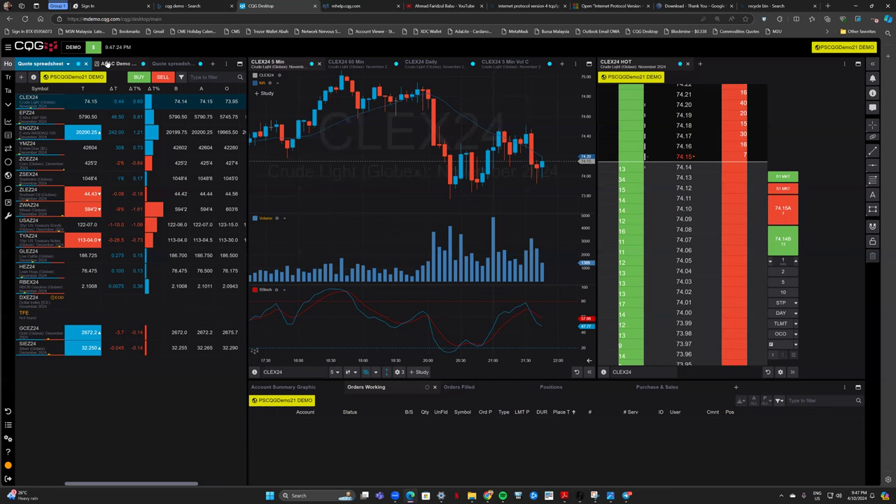
pyautogui.click(104, 65)
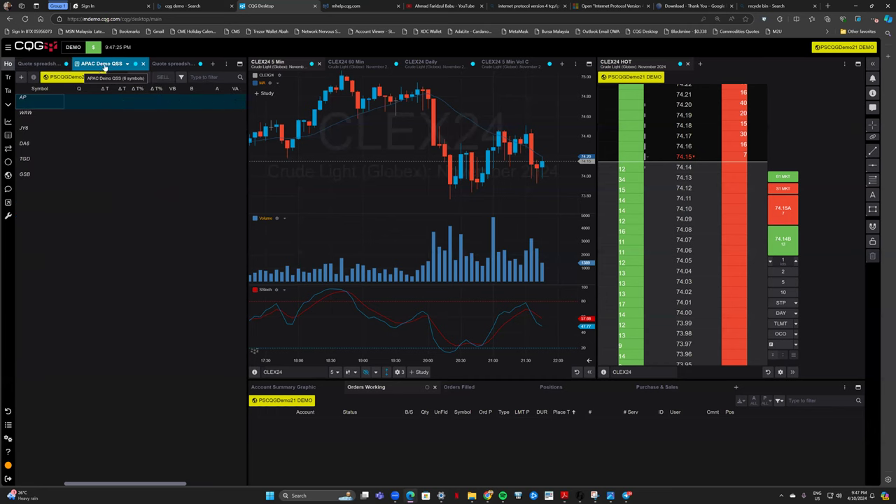
pyautogui.click(168, 65)
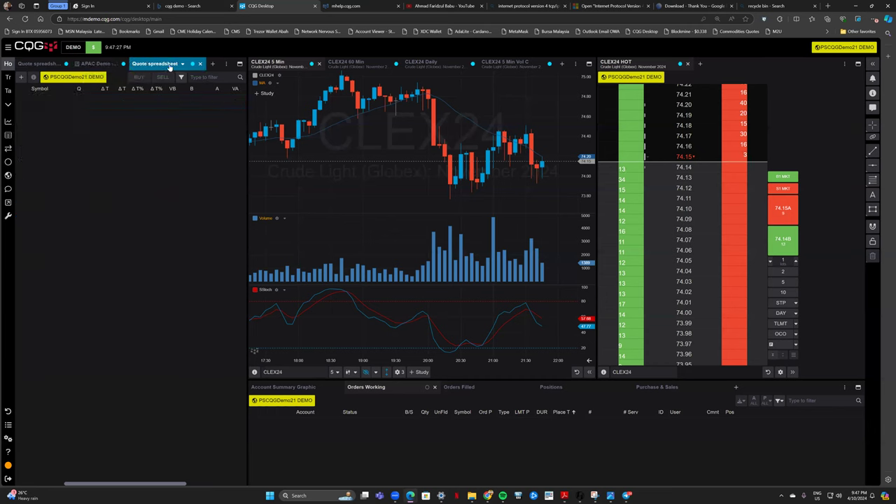
pyautogui.click(109, 65)
pyautogui.click(144, 65)
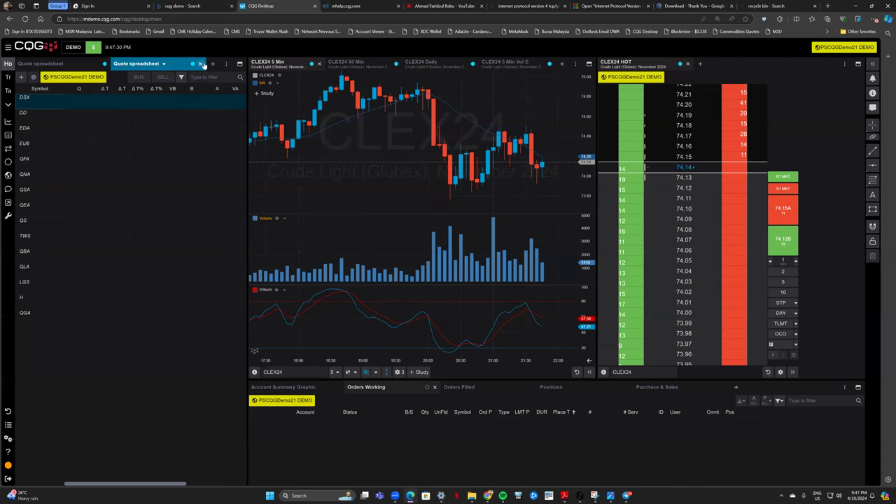
# Close the two remaining quote spreadsheets without saving their symbol lists.
pyautogui.click(201, 65)
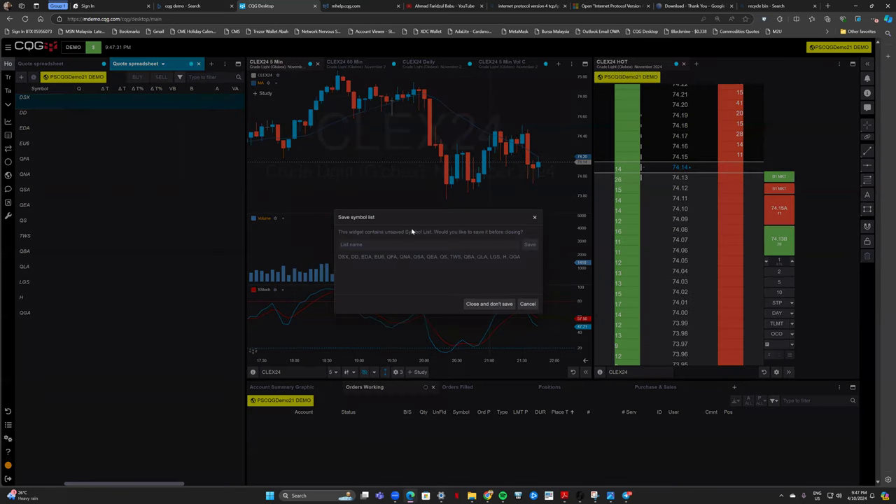
pyautogui.click(488, 304)
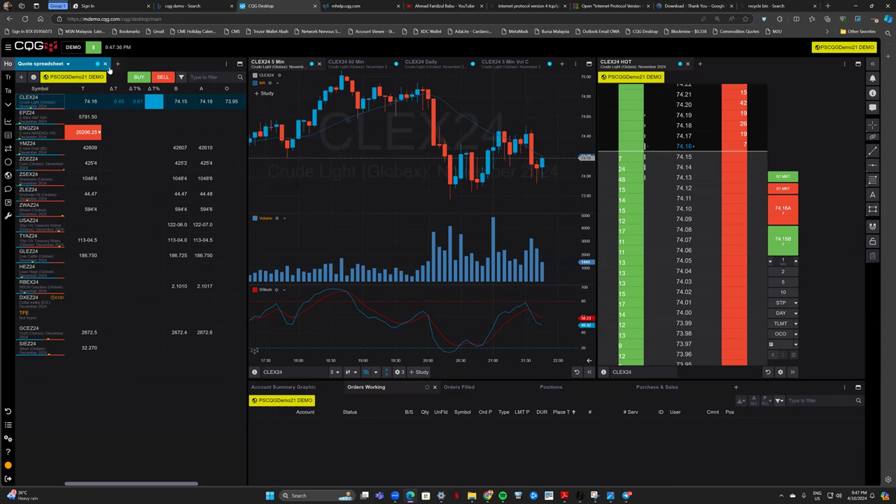
pyautogui.click(105, 64)
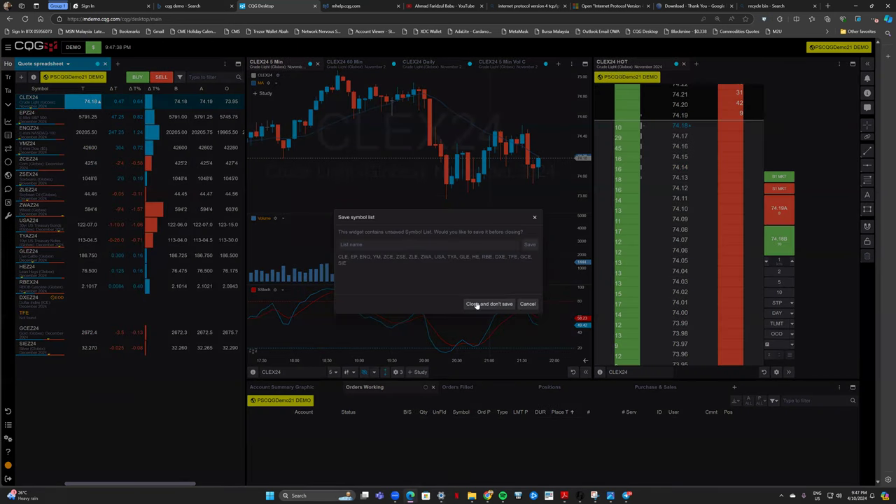
pyautogui.click(476, 305)
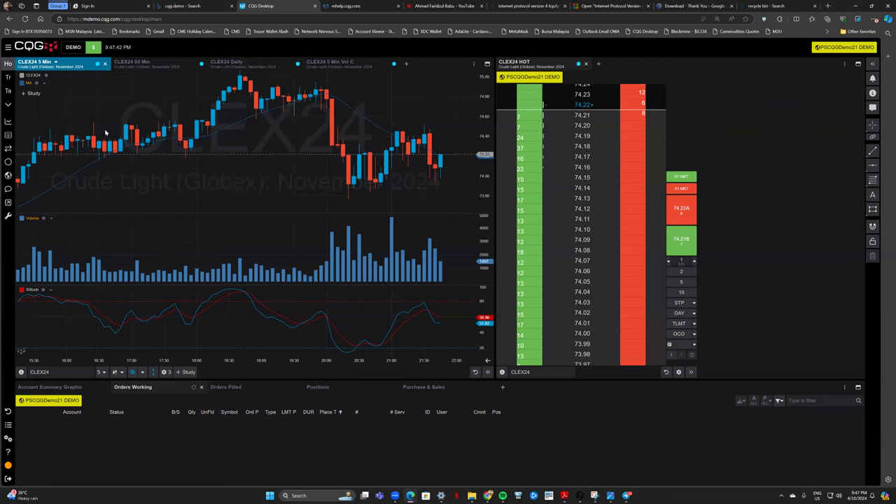
pyautogui.click(406, 63)
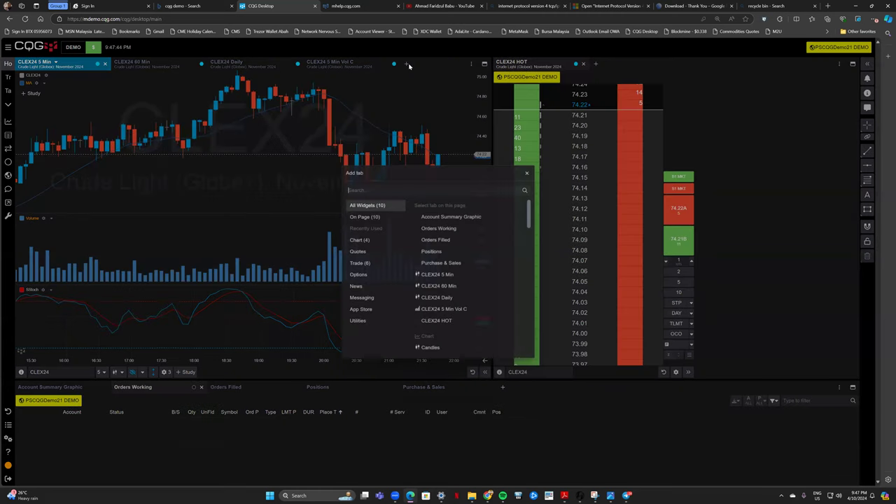
pyautogui.click(524, 175)
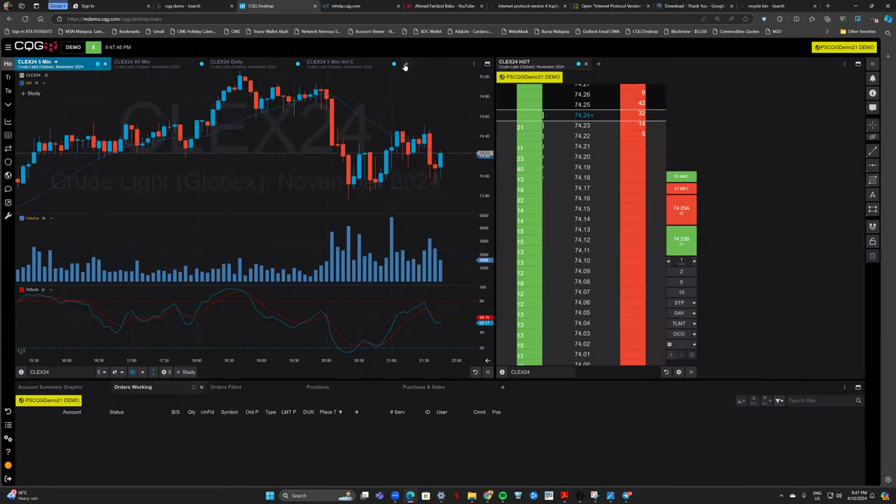
pyautogui.click(407, 64)
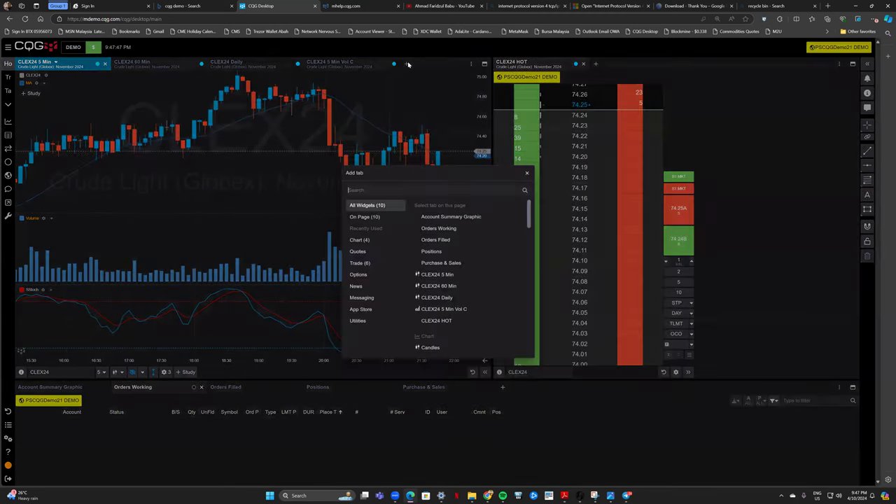
pyautogui.click(528, 174)
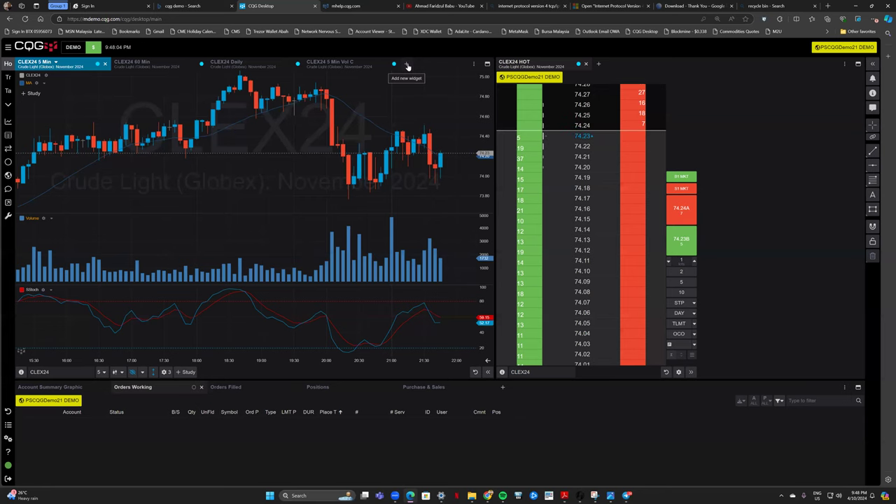
# Add a Quote spreadsheet widget as a new tab in the group holding the CLEX24 charts.
pyautogui.click(409, 65)
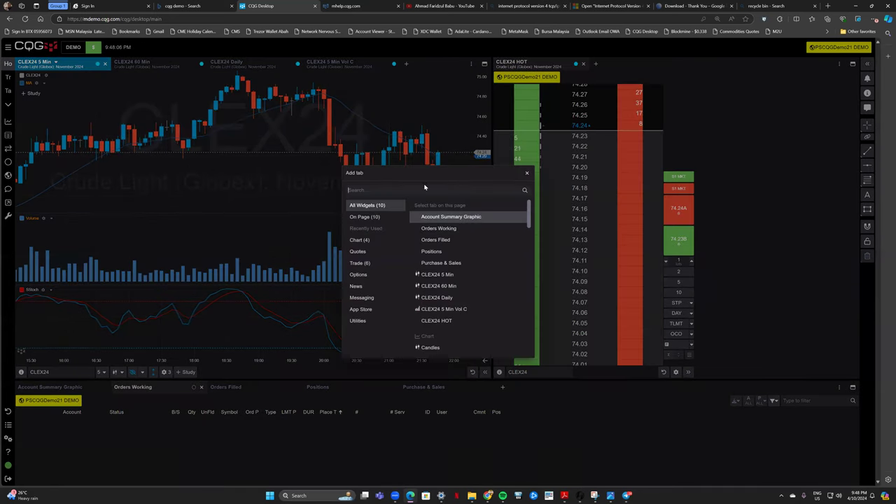
pyautogui.scroll(-5, 482, 253)
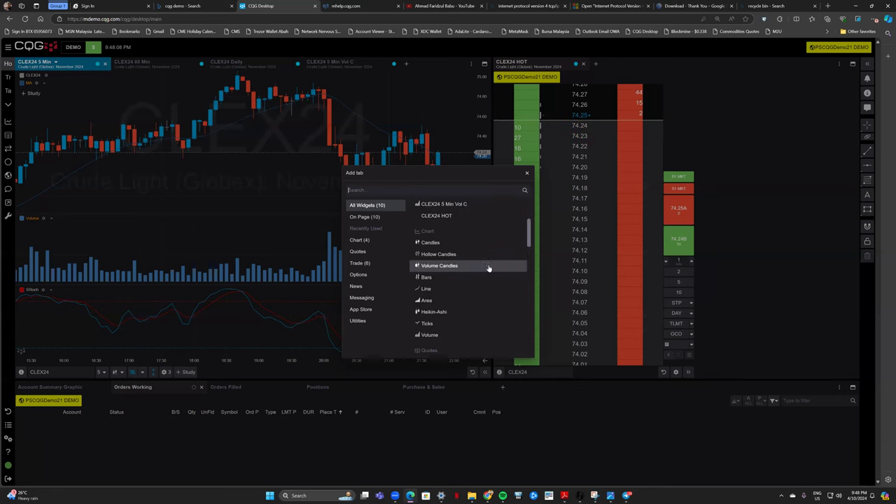
pyautogui.scroll(-6, 489, 270)
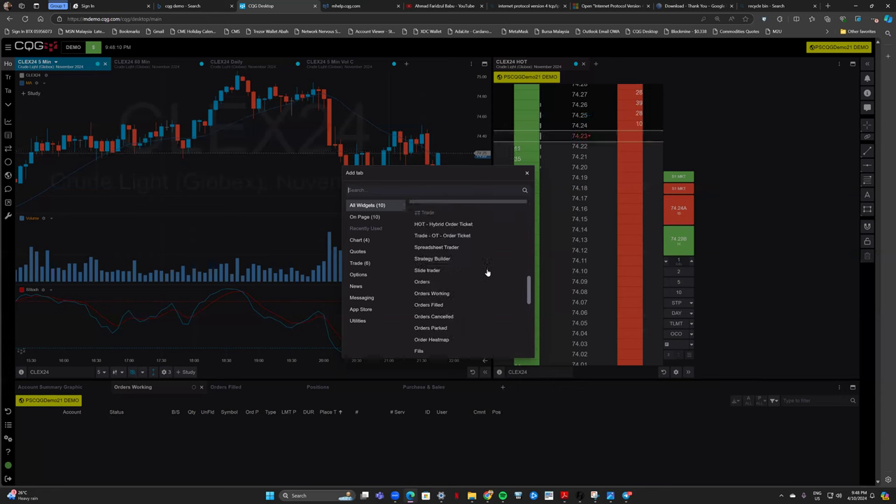
pyautogui.scroll(2, 489, 274)
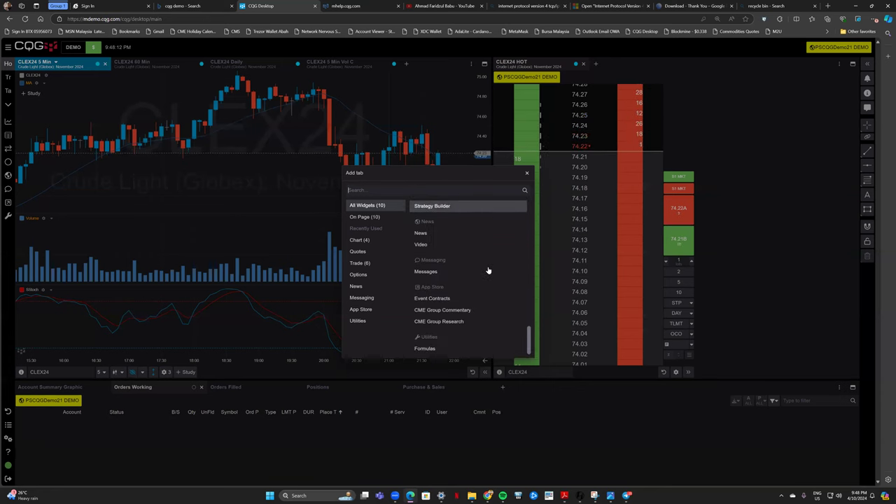
pyautogui.scroll(10, 488, 273)
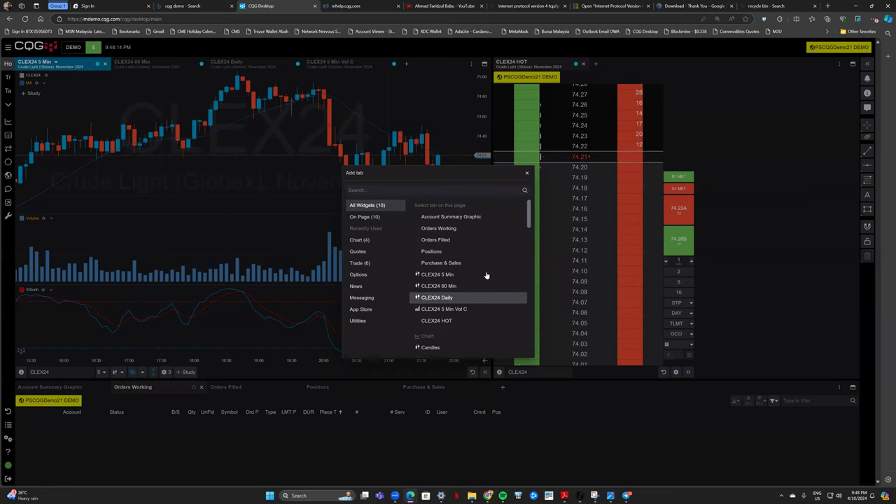
pyautogui.scroll(-5, 486, 277)
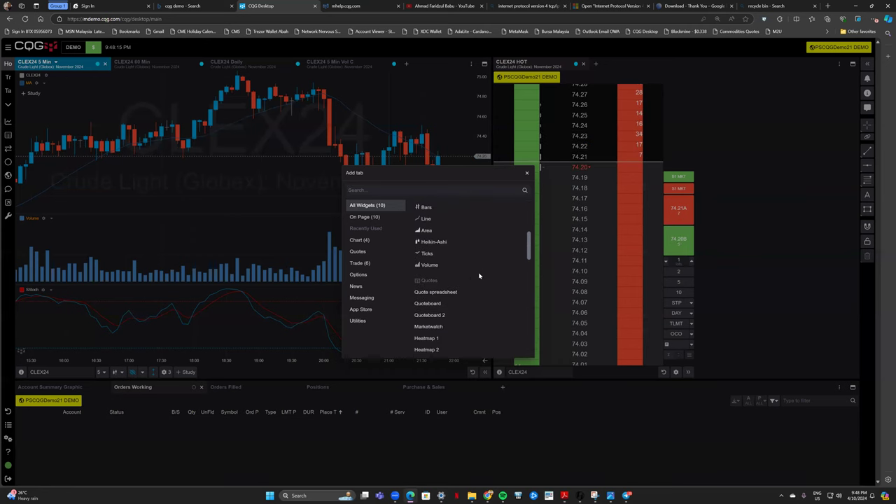
pyautogui.click(443, 296)
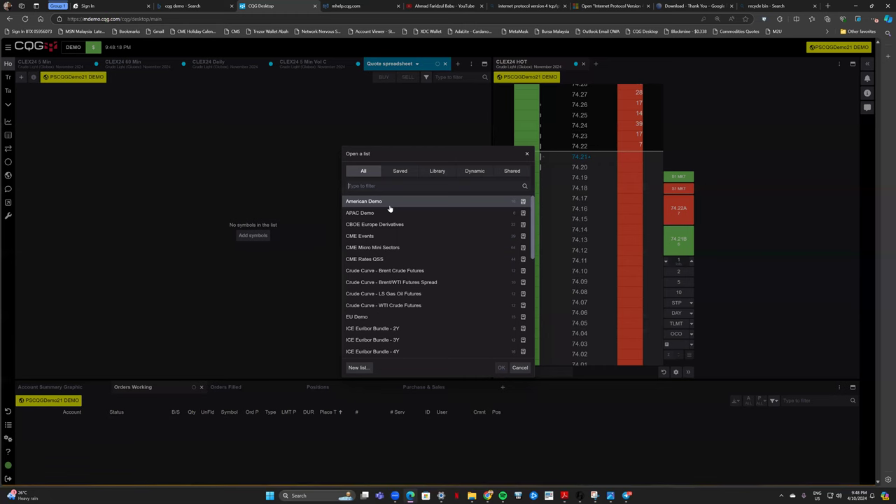
# Browse the predefined symbol lists and start a new list for the quote spreadsheet instead.
pyautogui.scroll(-8, 362, 234)
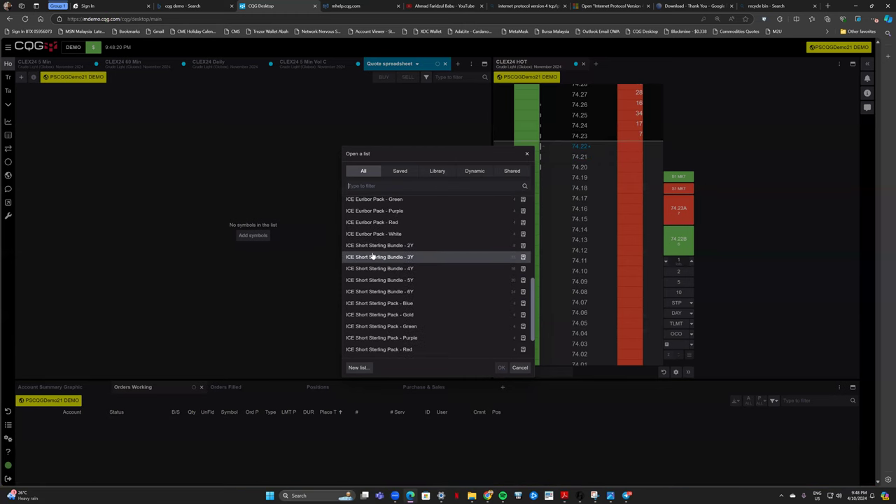
pyautogui.scroll(8, 389, 267)
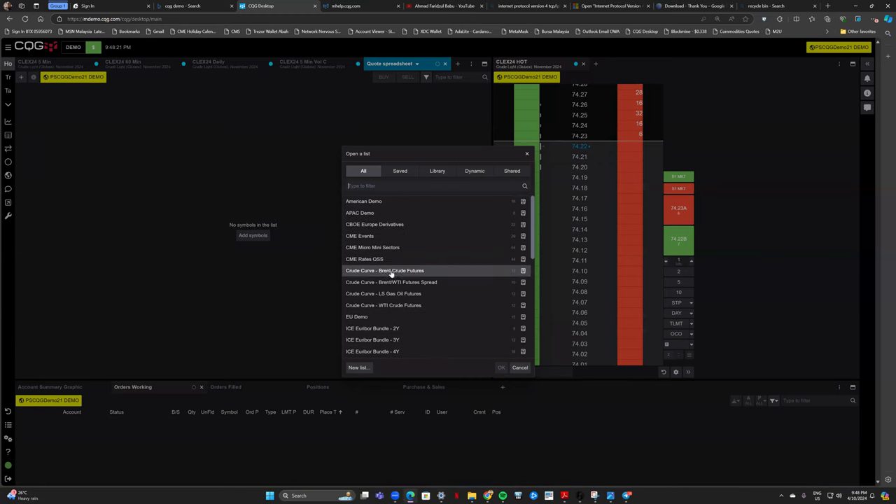
pyautogui.click(358, 369)
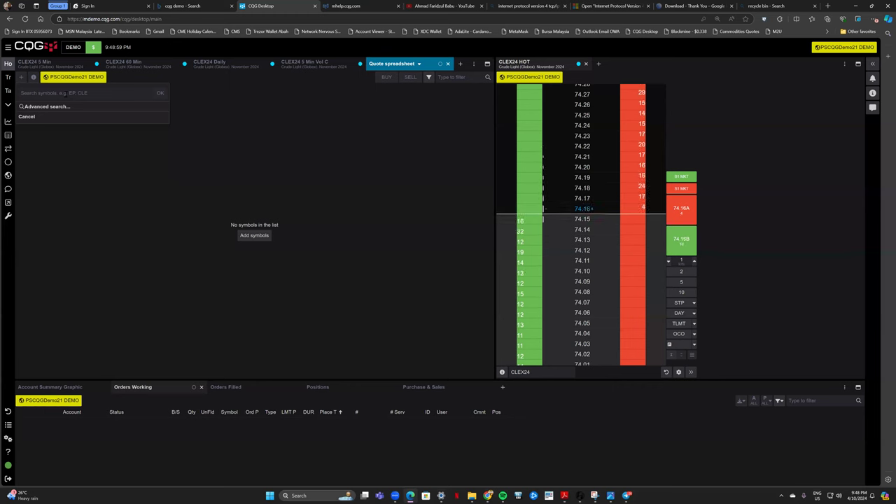
# Search for MPO and add the December 2024 Crude Palm Oil Futures contract, MPOZ24, to the quote spreadsheet.
pyautogui.write('MPO')
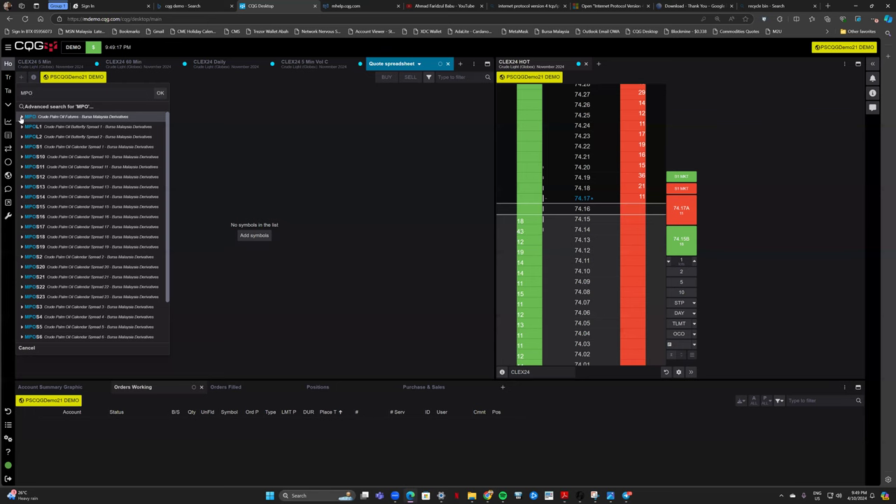
pyautogui.click(21, 117)
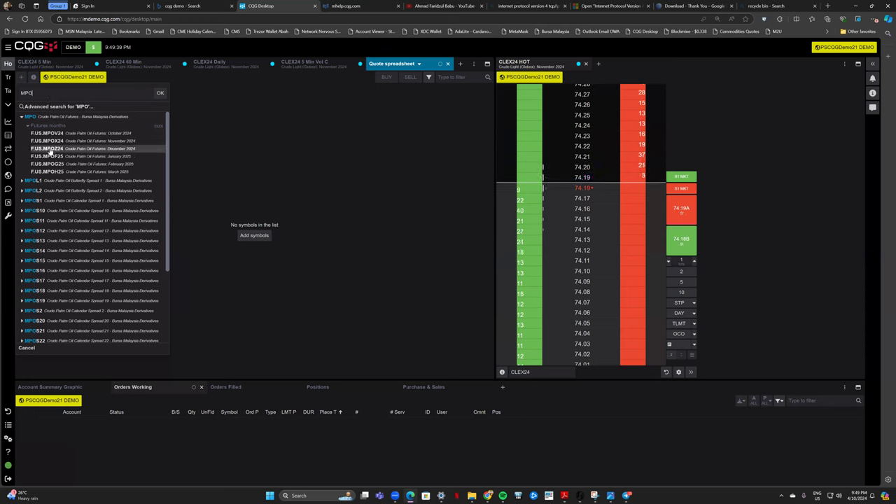
pyautogui.click(160, 92)
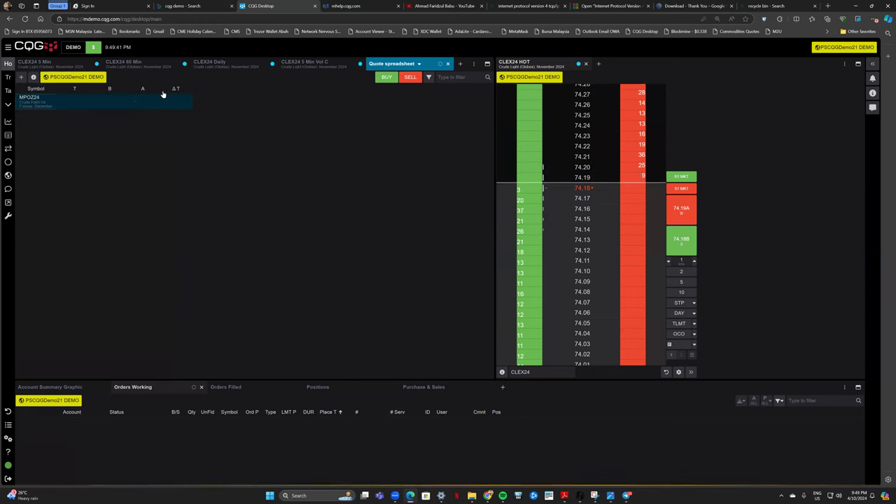